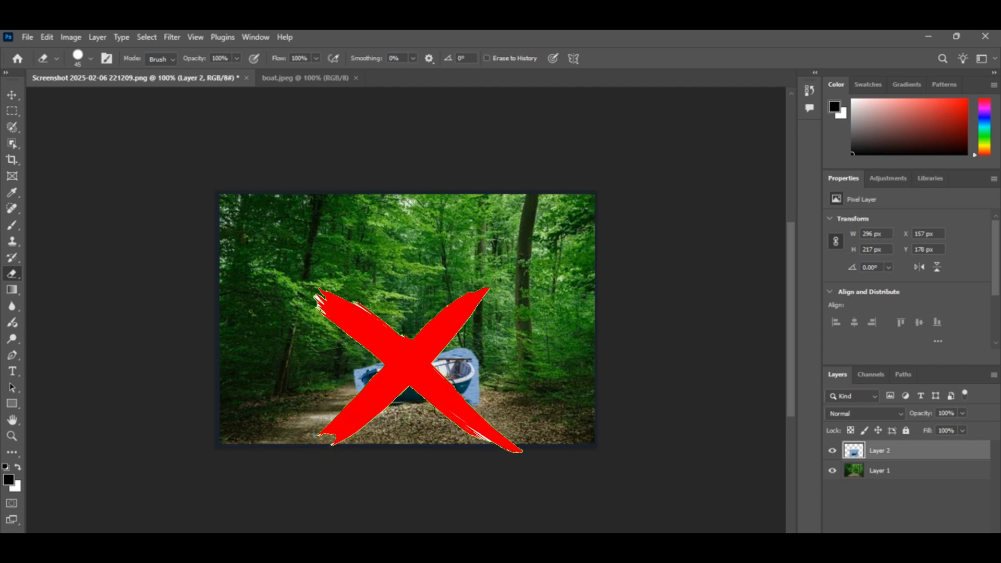
Place the boat image from Downloads as an embedded layer over the forest picture
{"action": "left_click", "coordinate": [28, 37]}
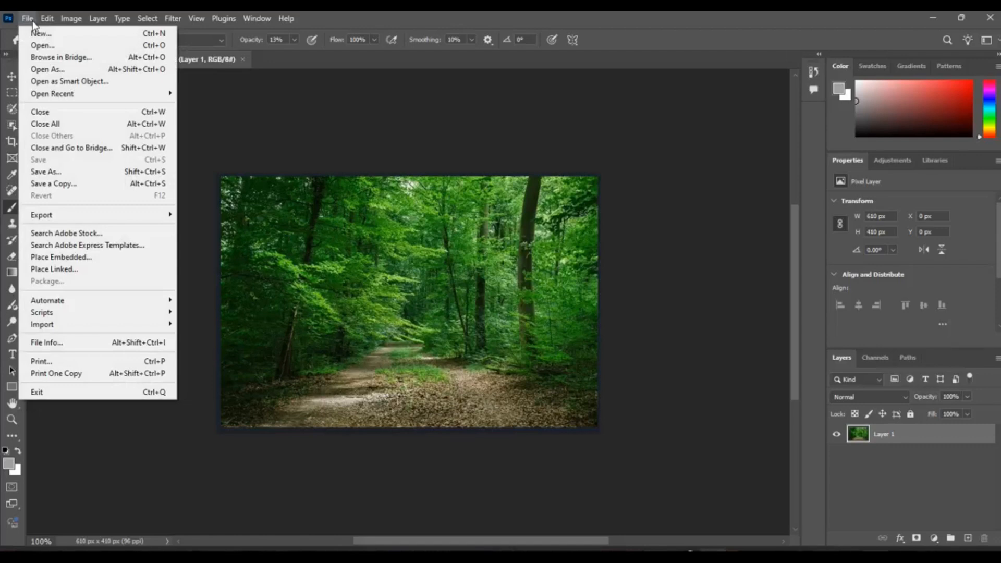
{"action": "left_click", "coordinate": [78, 257]}
{"action": "left_click", "coordinate": [199, 144]}
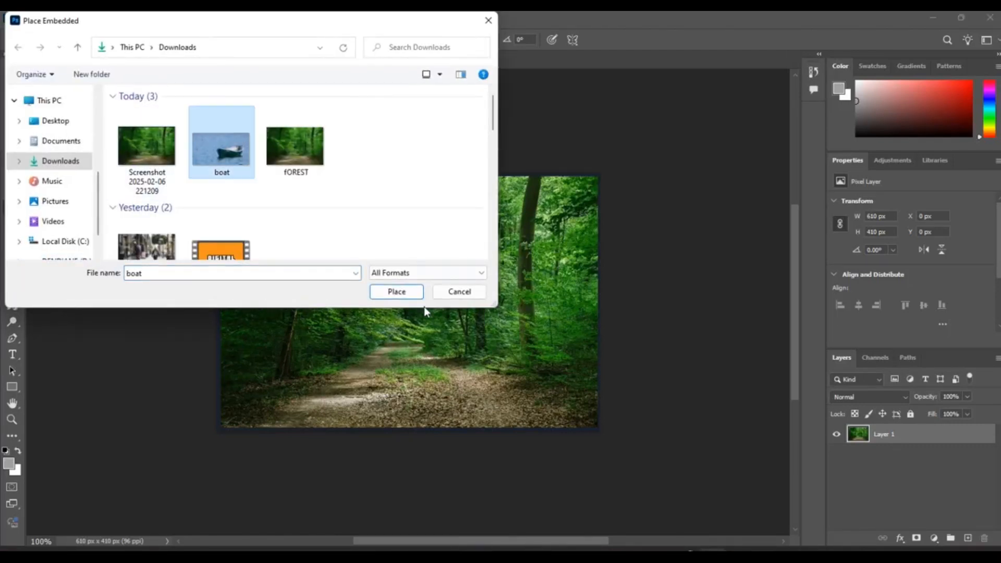
{"action": "left_click", "coordinate": [412, 289]}
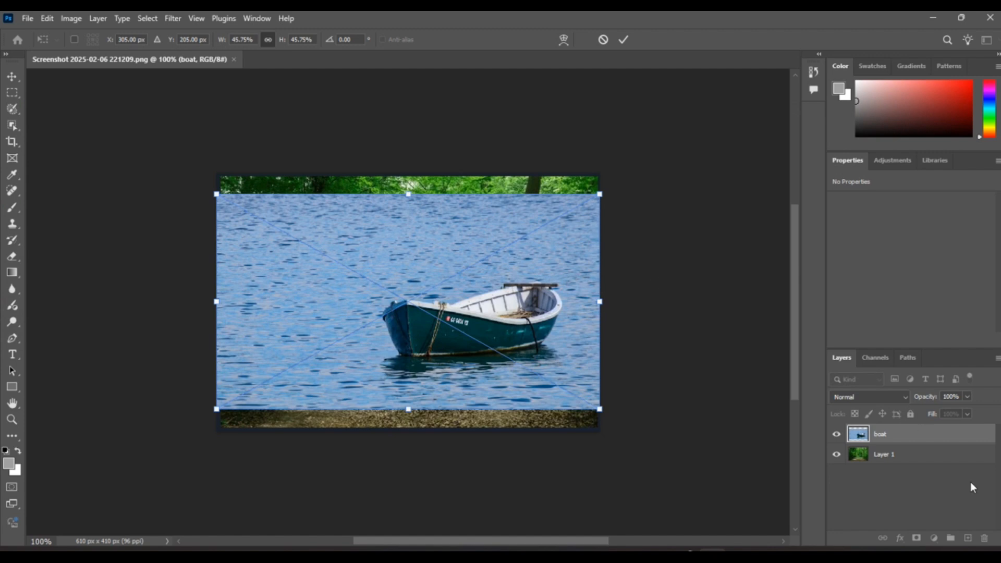
With the boat layer at 40% opacity, scale it to about 29% and position the boat over the forest path
{"action": "left_click", "coordinate": [968, 397]}
{"action": "mouse_move", "coordinate": [929, 408]}
{"action": "left_mouse_down"}
{"action": "mouse_move", "coordinate": [920, 406]}
{"action": "mouse_move", "coordinate": [933, 408]}
{"action": "left_mouse_up"}
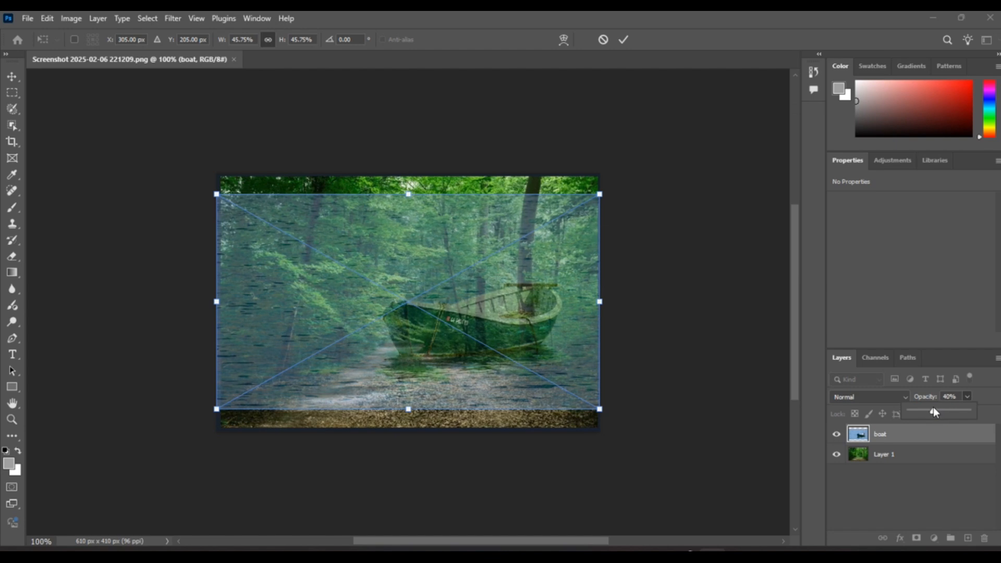
{"action": "left_click_drag", "start_coordinate": [600, 194], "coordinate": [518, 243]}
{"action": "left_click_drag", "start_coordinate": [487, 283], "coordinate": [494, 318]}
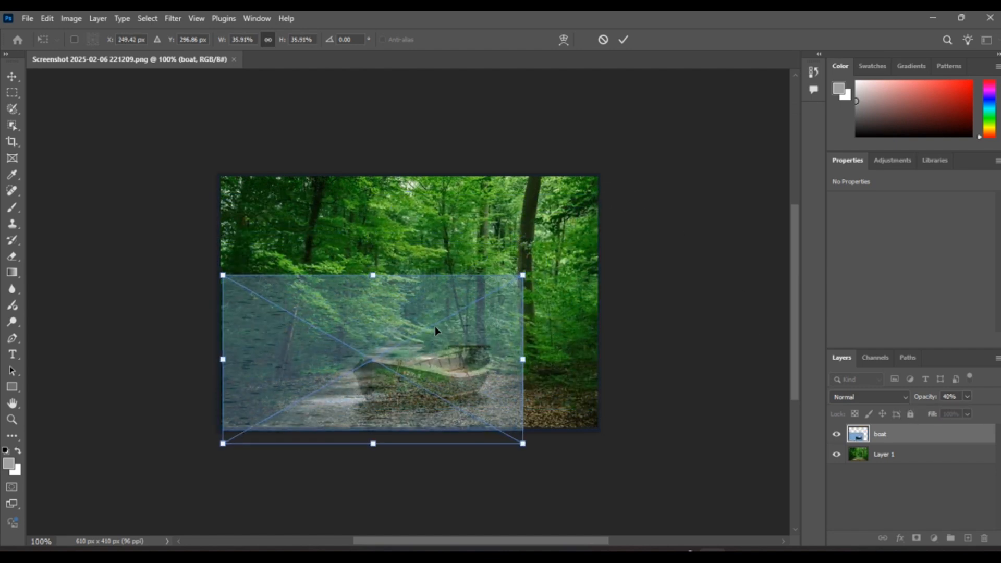
{"action": "left_click_drag", "start_coordinate": [223, 359], "coordinate": [261, 359]}
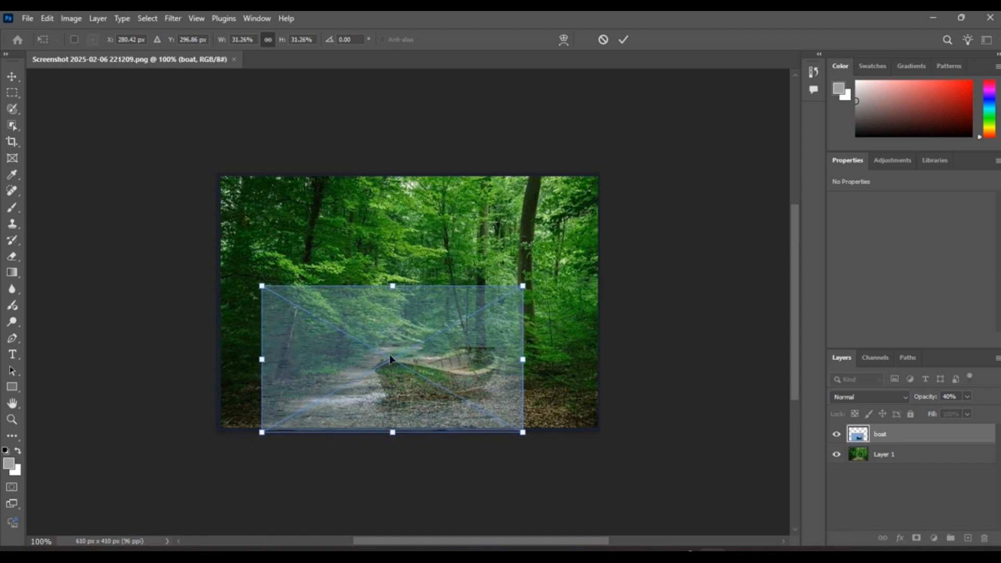
{"action": "left_click_drag", "start_coordinate": [454, 353], "coordinate": [434, 368]}
{"action": "left_click_drag", "start_coordinate": [502, 295], "coordinate": [485, 306]}
Restore the boat layer's opacity to 100% and commit its placement
{"action": "left_click", "coordinate": [967, 396]}
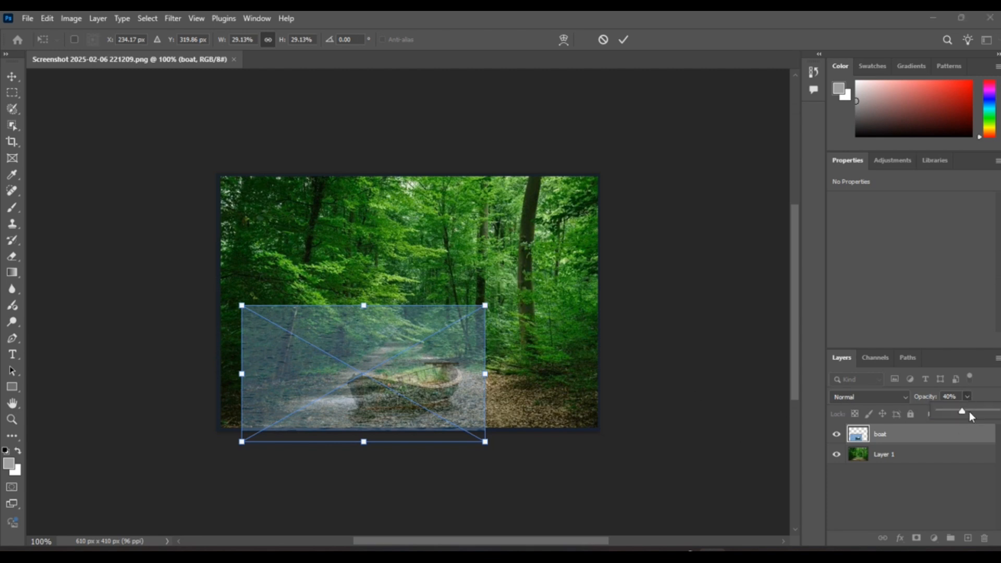
{"action": "left_click_drag", "start_coordinate": [969, 411], "coordinate": [997, 411]}
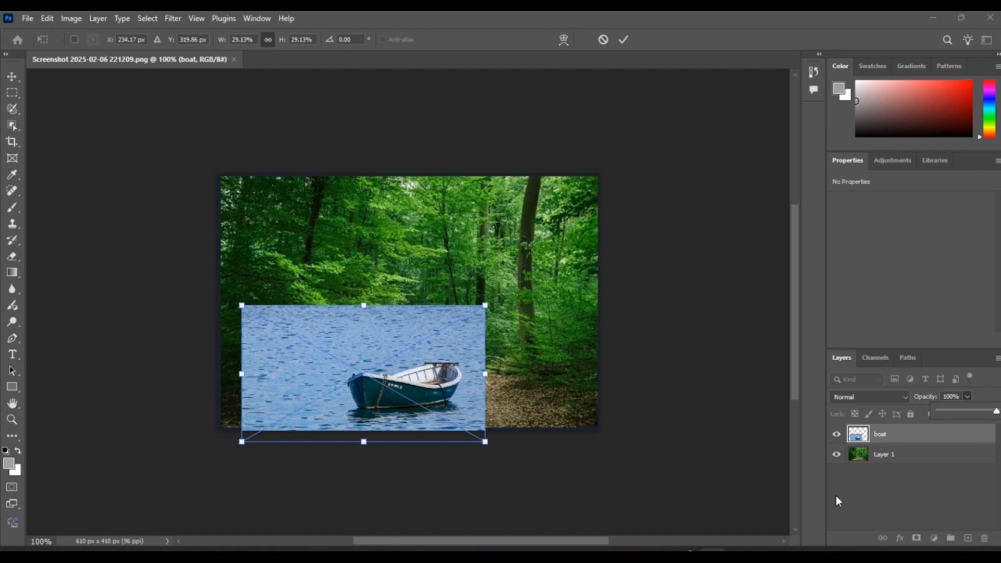
{"action": "left_click", "coordinate": [868, 483]}
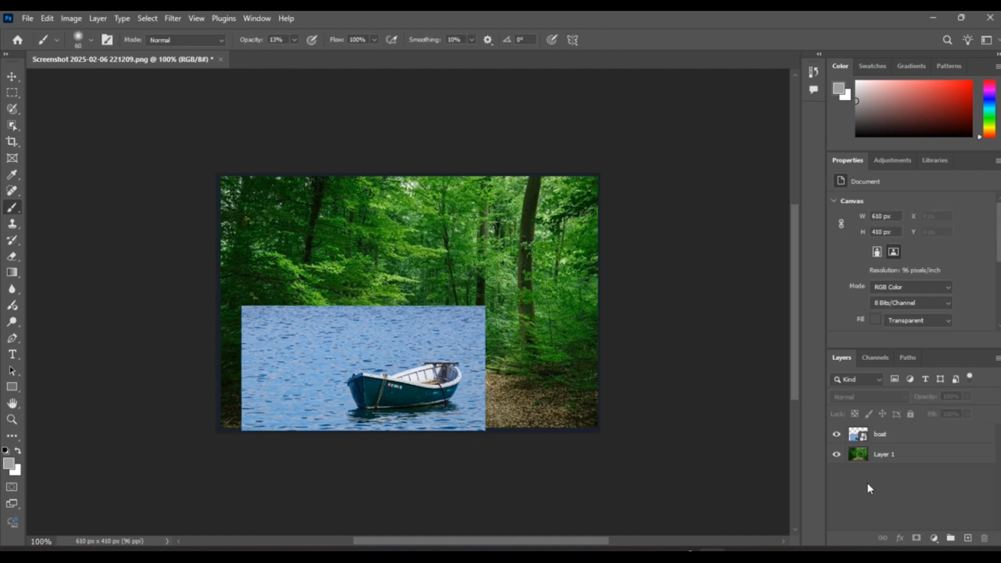
Rasterize the boat layer
{"action": "left_click", "coordinate": [880, 438]}
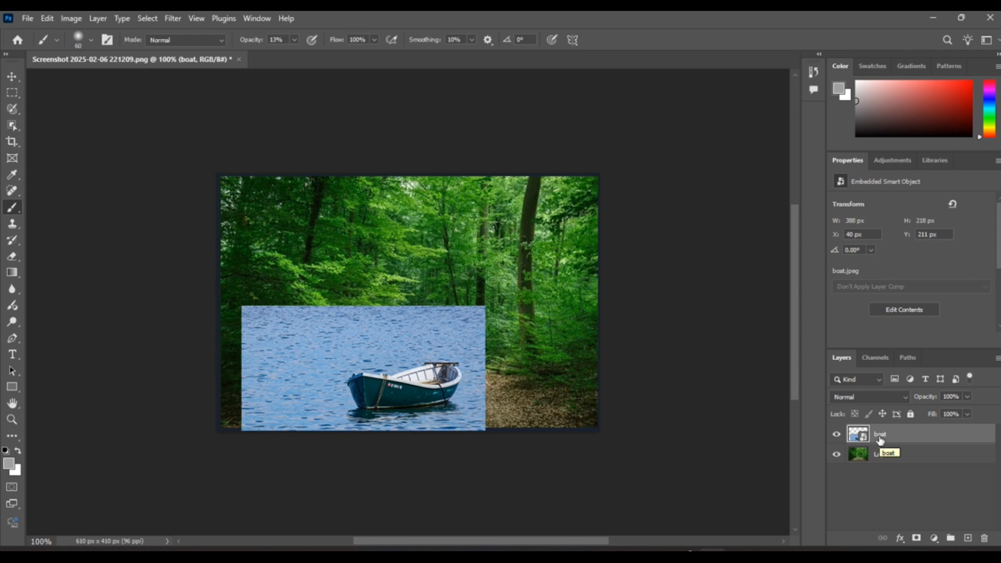
{"action": "right_click", "coordinate": [880, 437]}
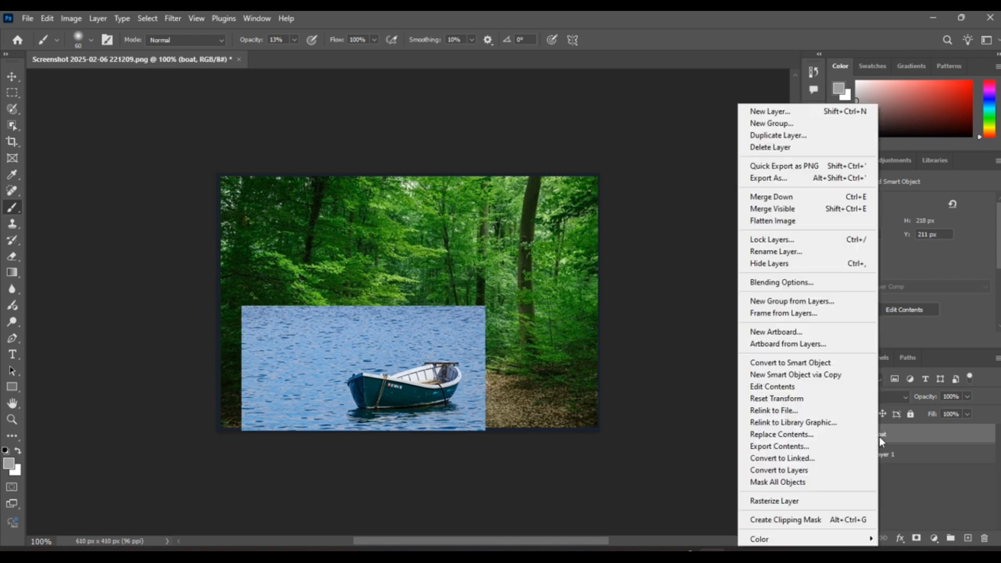
{"action": "left_click", "coordinate": [805, 501]}
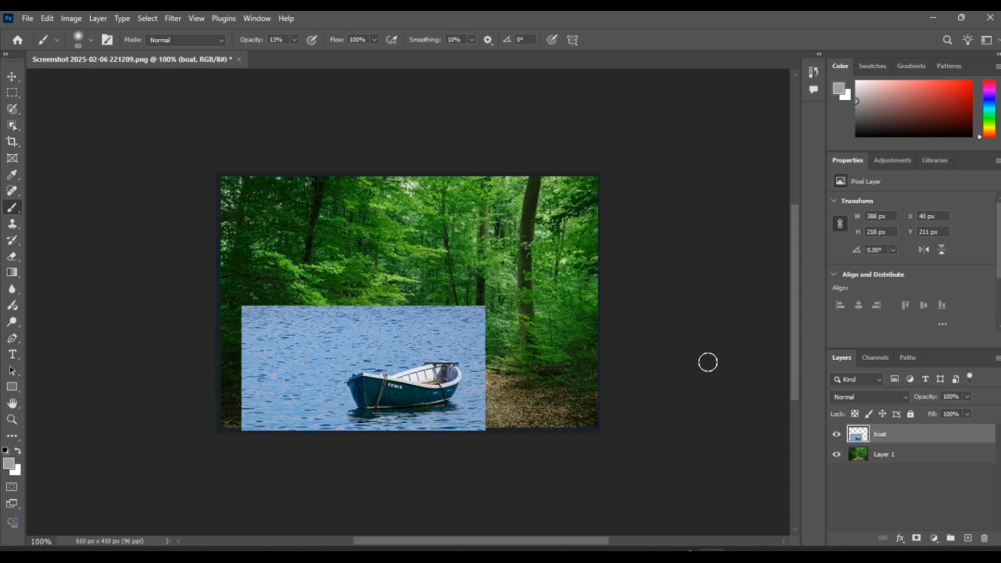
Select the boat layer's pixels and invert the selection to cover the canvas area around them
{"action": "right_click", "coordinate": [856, 439]}
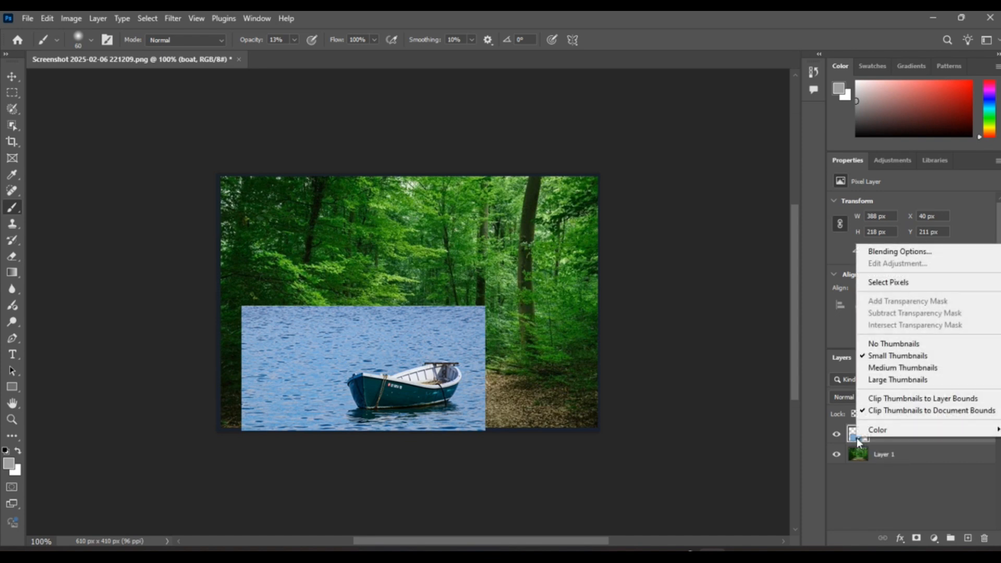
{"action": "left_click", "coordinate": [888, 283]}
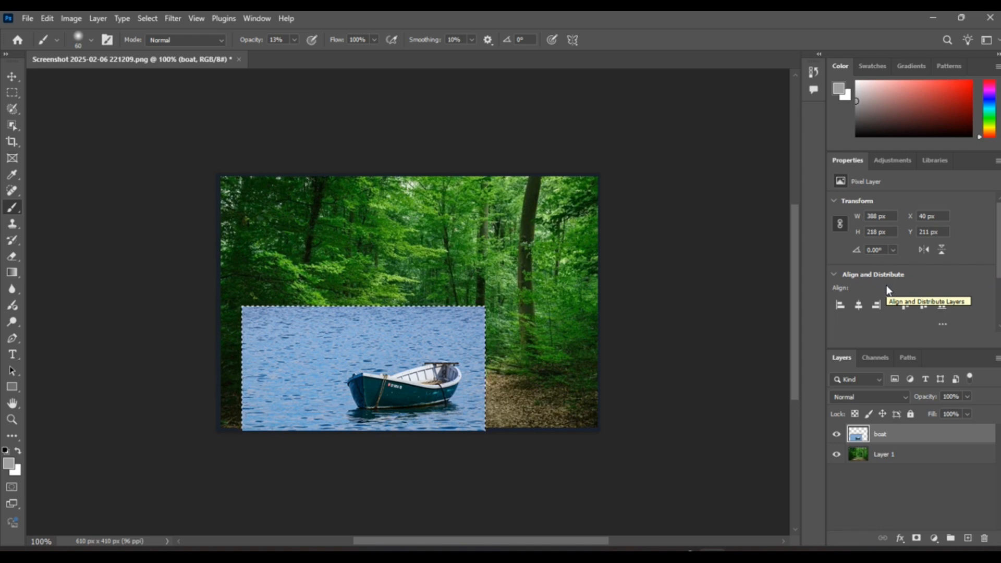
{"action": "left_click", "coordinate": [147, 19]}
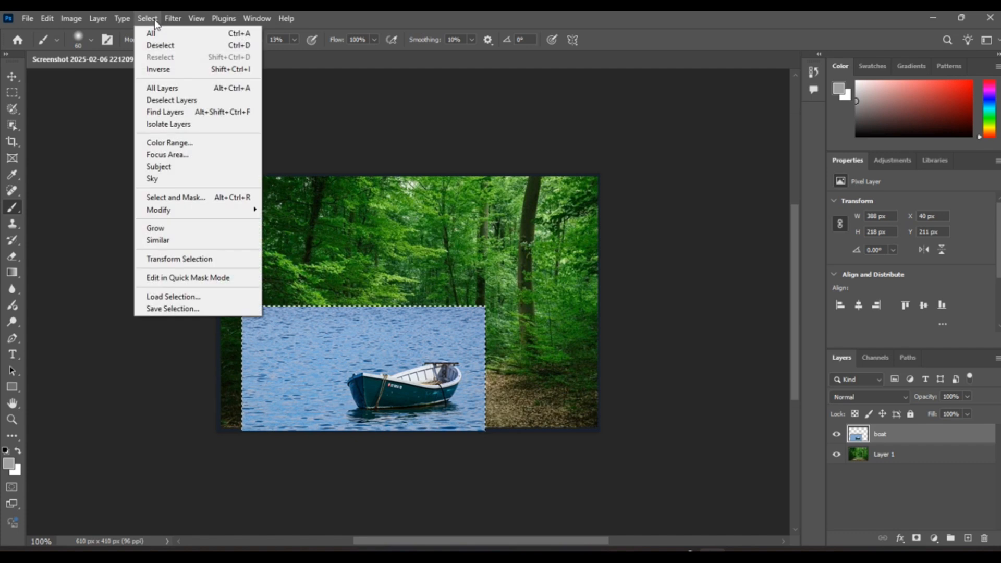
{"action": "left_click", "coordinate": [162, 69]}
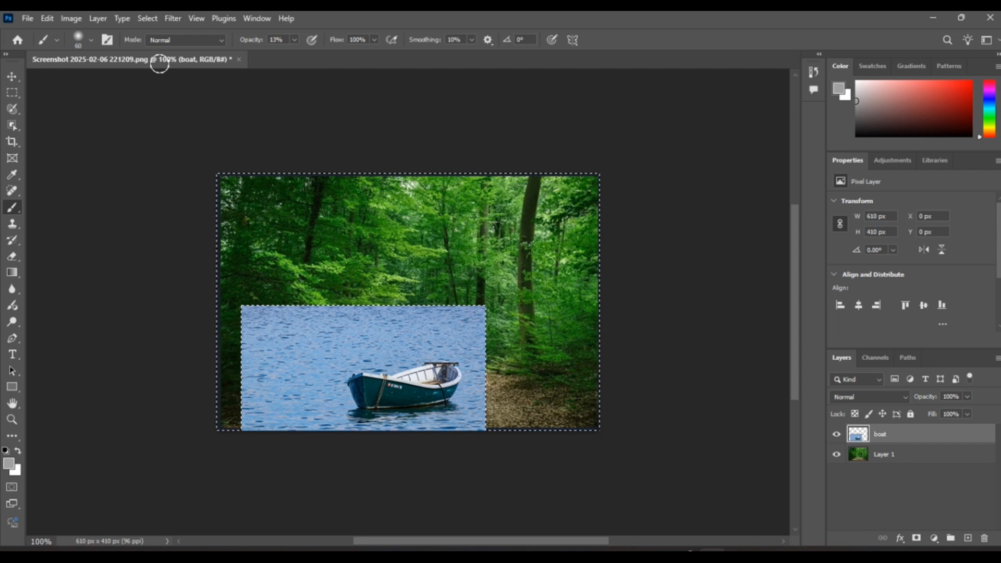
Extend the water over the selected area with Content-Aware Fill, output to a new layer, and deselect
{"action": "left_click", "coordinate": [48, 18]}
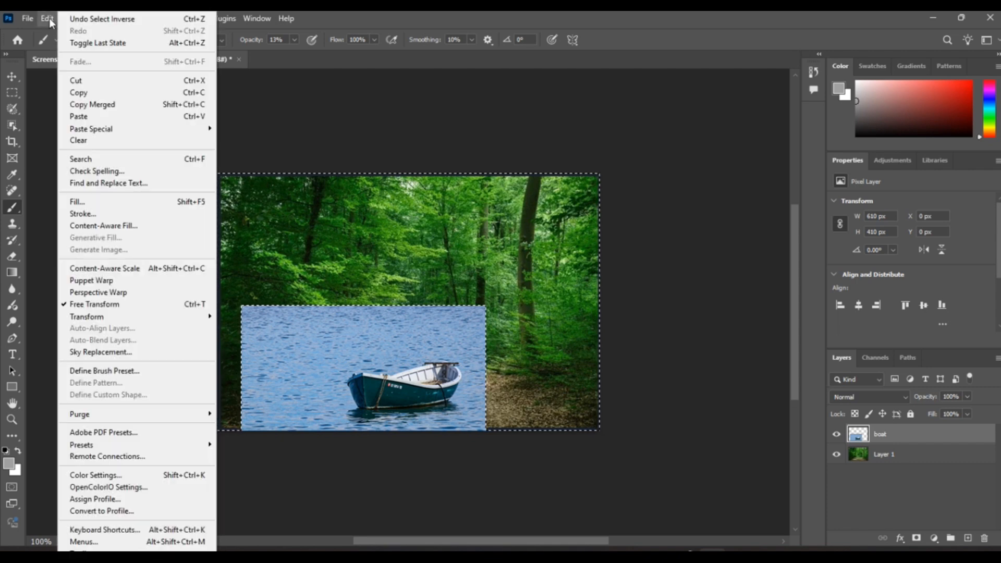
{"action": "left_click", "coordinate": [131, 227]}
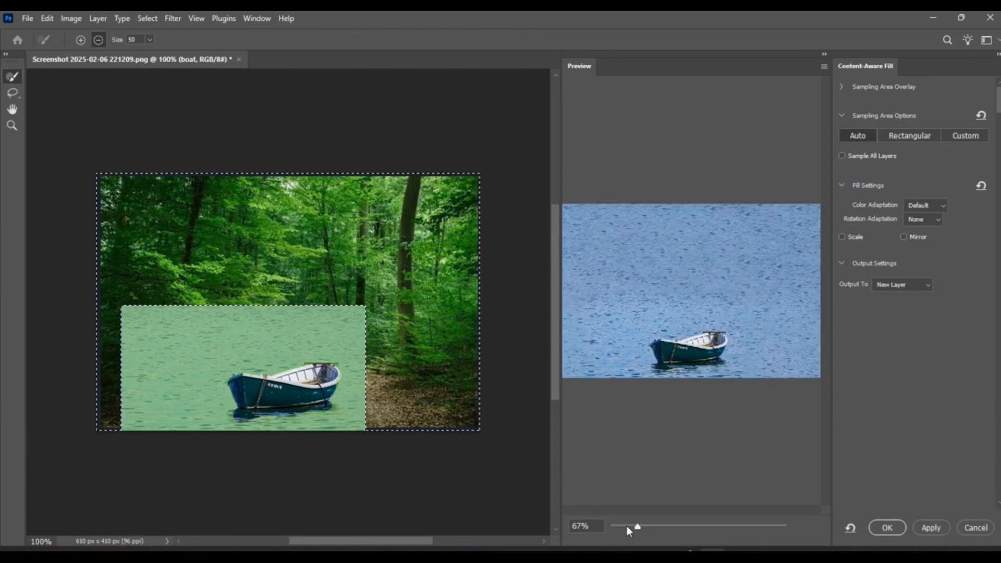
{"action": "left_click_drag", "start_coordinate": [637, 527], "coordinate": [634, 528]}
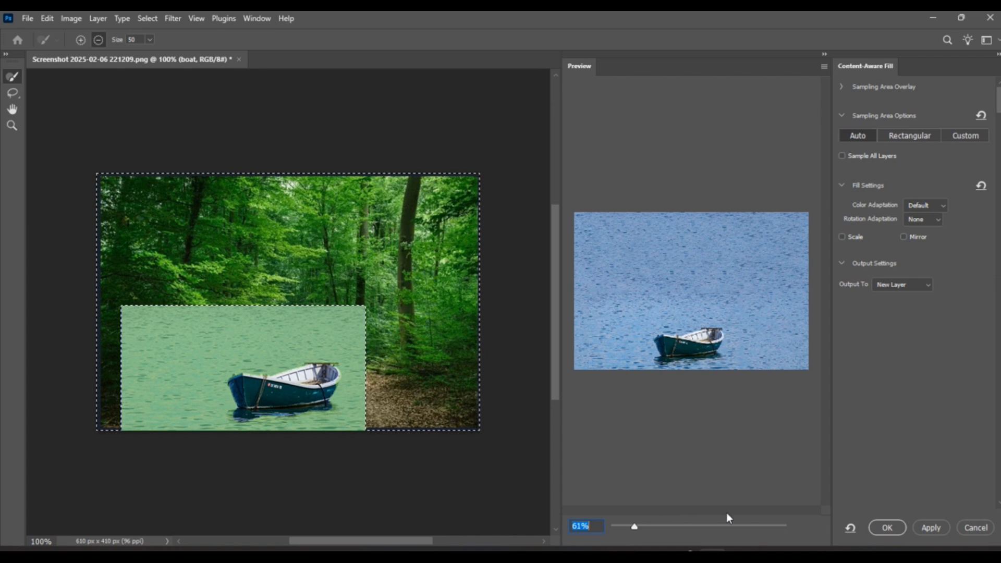
{"action": "left_click", "coordinate": [887, 528]}
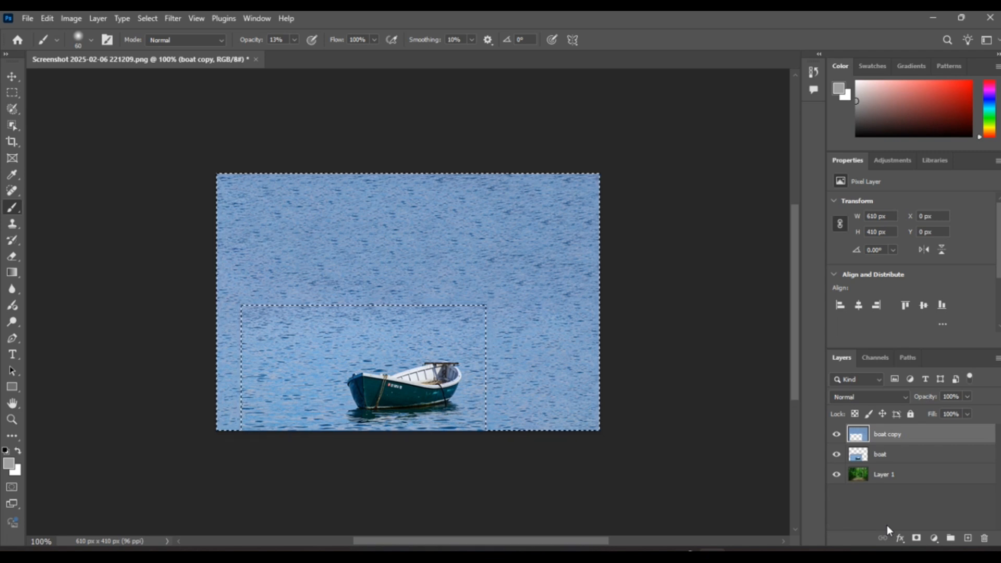
{"action": "left_click", "coordinate": [154, 22]}
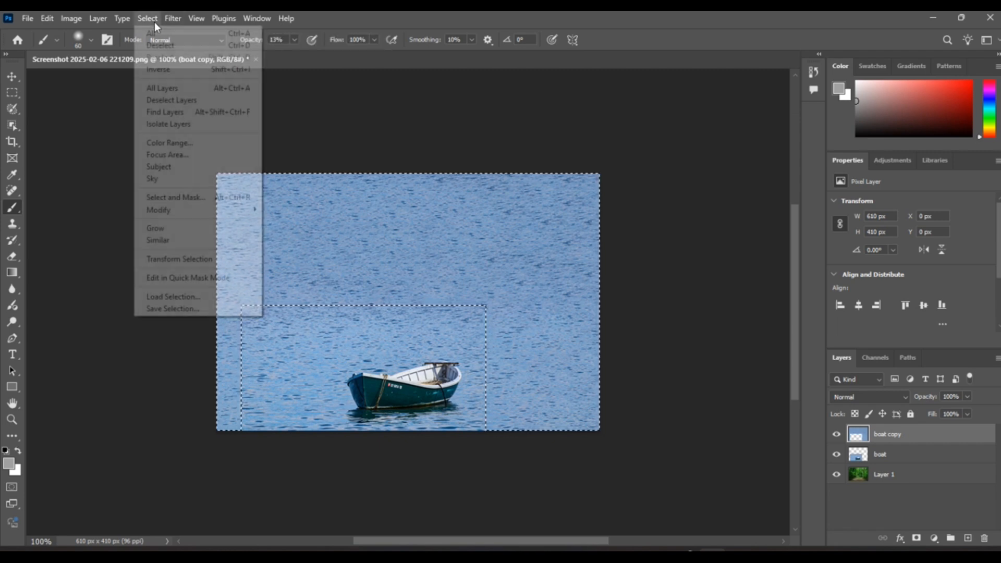
{"action": "left_click", "coordinate": [164, 43]}
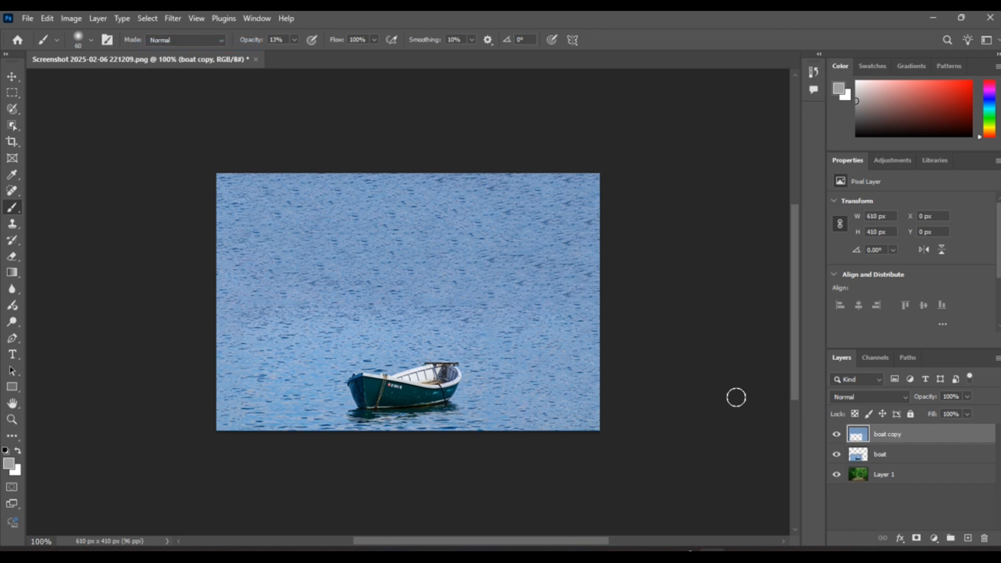
Merge the boat layer with the boat copy layer holding the filled water
{"action": "left_click", "coordinate": [897, 455], "text": "shift"}
{"action": "right_click", "coordinate": [897, 452]}
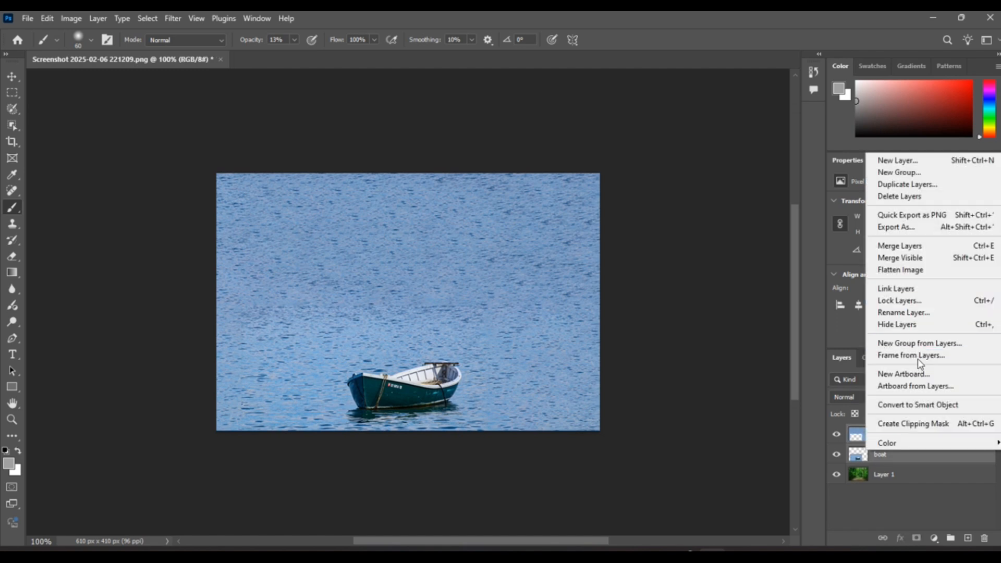
{"action": "left_click", "coordinate": [904, 246]}
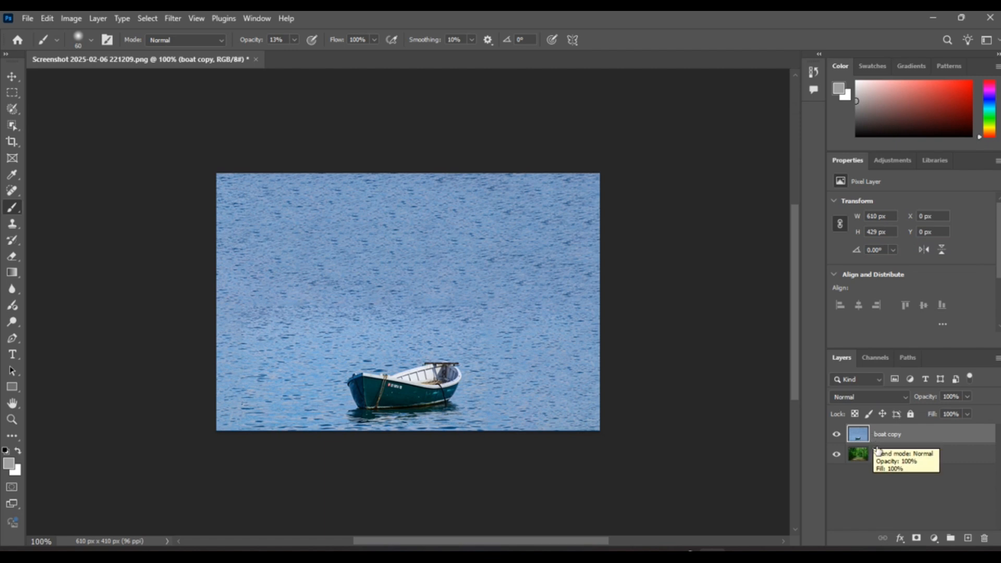
Add a layer mask to the boat copy layer and invert it to hide the water and boat
{"action": "left_click", "coordinate": [916, 538]}
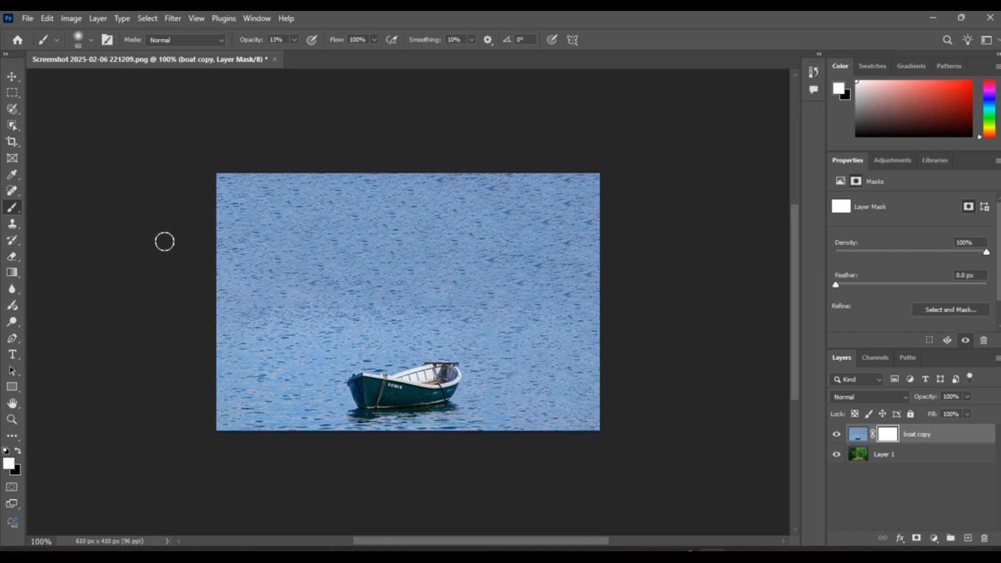
{"action": "left_click", "coordinate": [72, 19]}
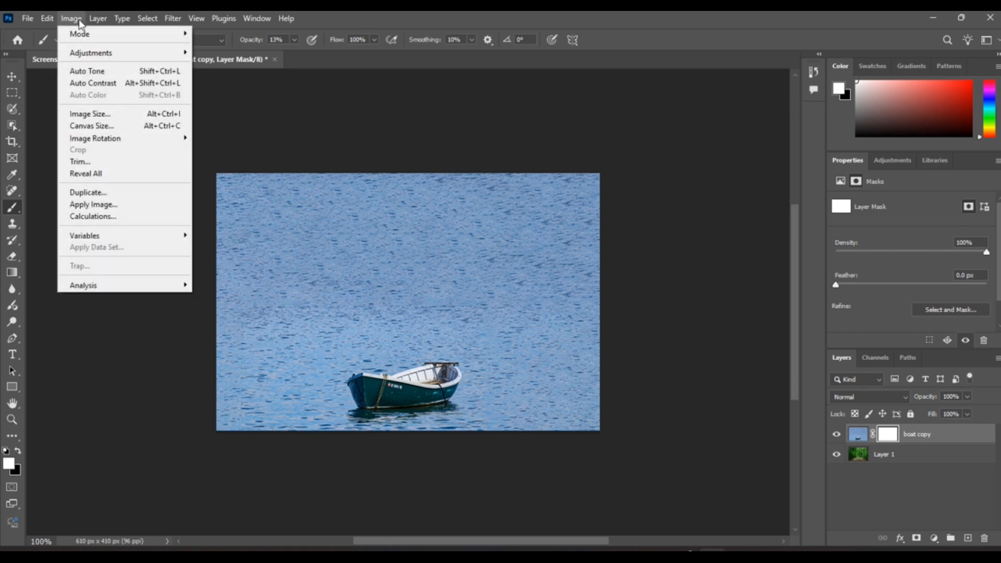
{"action": "mouse_move", "coordinate": [107, 54]}
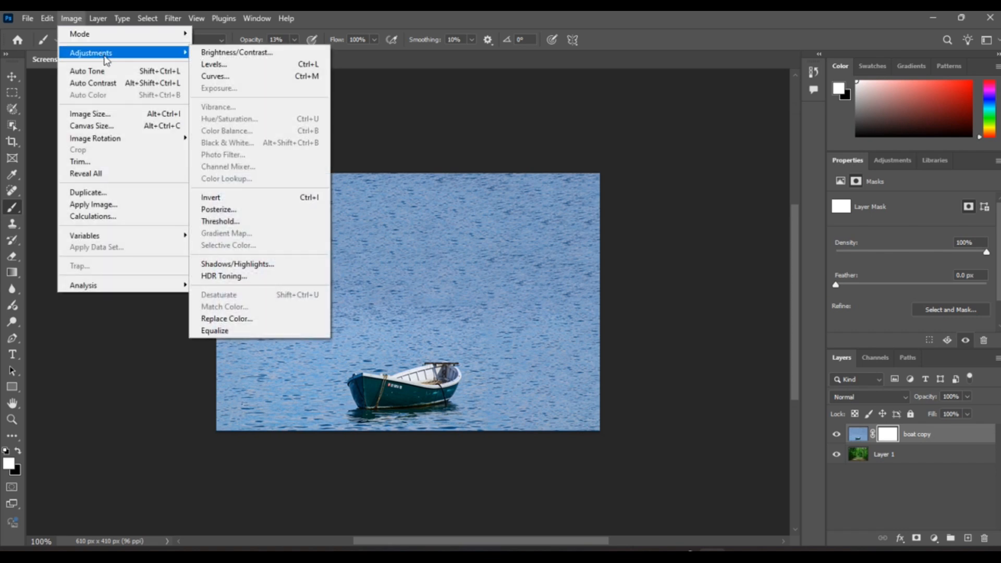
{"action": "left_click", "coordinate": [229, 197]}
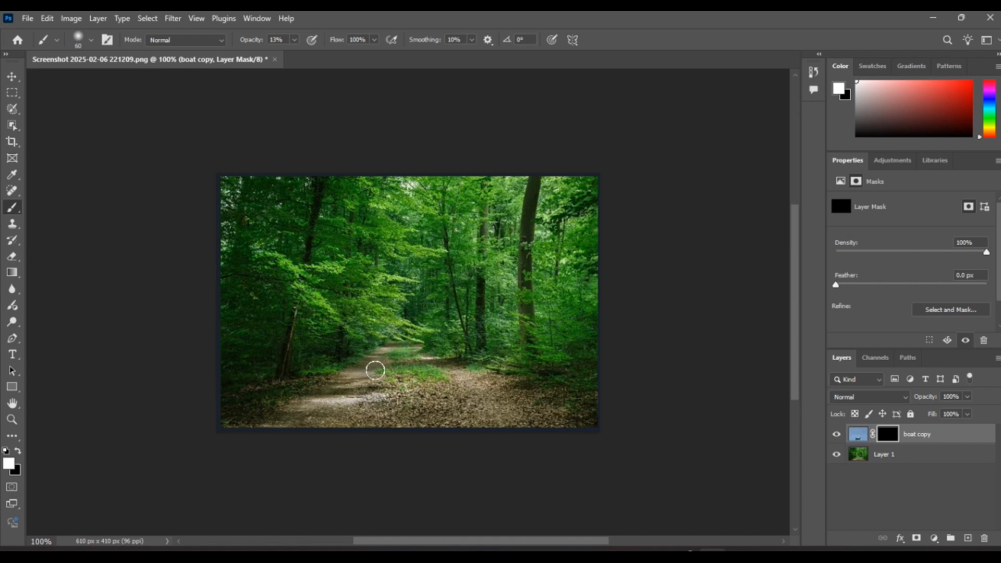
Paint white on the boat copy mask along the forest path at 80% brush opacity to reveal the water and boat
{"action": "left_click_drag", "start_coordinate": [388, 351], "coordinate": [362, 383]}
{"action": "left_click", "coordinate": [295, 40]}
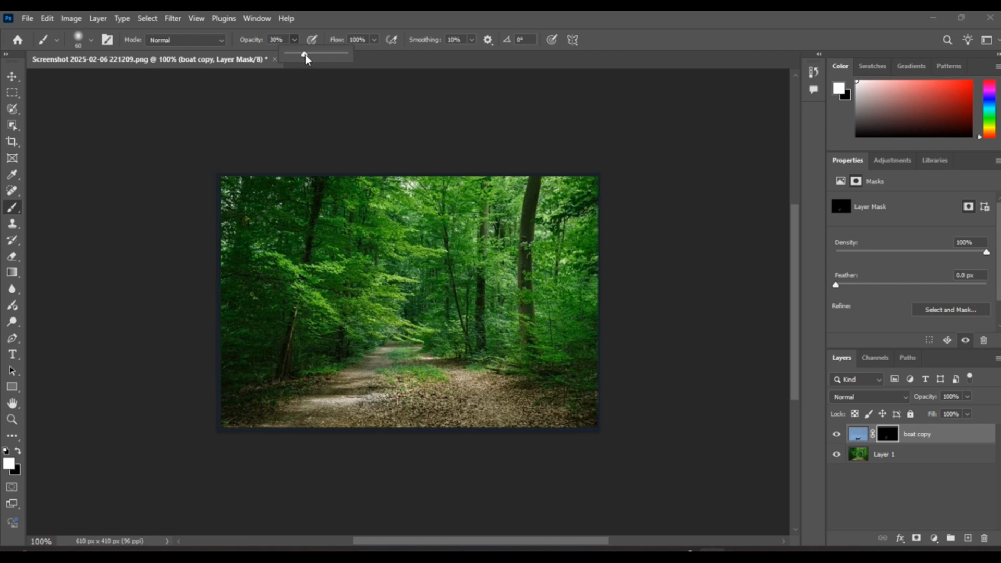
{"action": "left_click_drag", "start_coordinate": [308, 54], "coordinate": [318, 55]}
{"action": "left_click", "coordinate": [384, 361]}
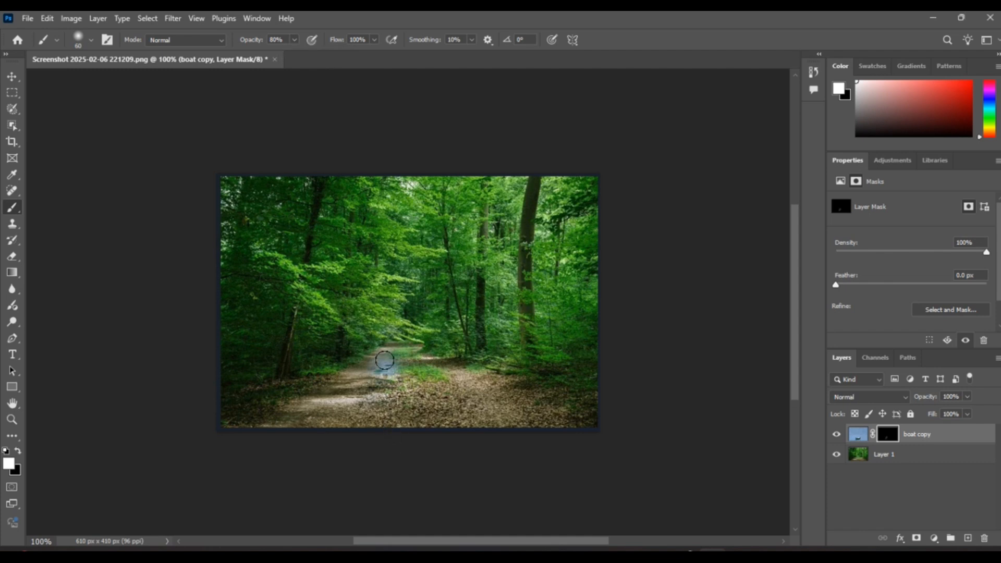
{"action": "mouse_move", "coordinate": [384, 361]}
{"action": "left_mouse_down"}
{"action": "mouse_move", "coordinate": [361, 384]}
{"action": "mouse_move", "coordinate": [399, 352]}
{"action": "mouse_move", "coordinate": [418, 380]}
{"action": "mouse_move", "coordinate": [409, 359]}
{"action": "mouse_move", "coordinate": [444, 381]}
{"action": "mouse_move", "coordinate": [433, 369]}
{"action": "mouse_move", "coordinate": [424, 363]}
{"action": "mouse_move", "coordinate": [455, 398]}
{"action": "mouse_move", "coordinate": [447, 375]}
{"action": "mouse_move", "coordinate": [466, 402]}
{"action": "mouse_move", "coordinate": [345, 390]}
{"action": "mouse_move", "coordinate": [356, 374]}
{"action": "mouse_move", "coordinate": [297, 418]}
{"action": "mouse_move", "coordinate": [395, 399]}
{"action": "mouse_move", "coordinate": [399, 409]}
{"action": "mouse_move", "coordinate": [377, 413]}
{"action": "mouse_move", "coordinate": [459, 420]}
{"action": "mouse_move", "coordinate": [465, 393]}
{"action": "mouse_move", "coordinate": [504, 413]}
{"action": "mouse_move", "coordinate": [474, 389]}
{"action": "mouse_move", "coordinate": [512, 415]}
{"action": "mouse_move", "coordinate": [459, 388]}
{"action": "mouse_move", "coordinate": [395, 382]}
{"action": "mouse_move", "coordinate": [397, 357]}
{"action": "left_mouse_up"}
{"action": "mouse_move", "coordinate": [345, 400]}
{"action": "left_mouse_down"}
{"action": "mouse_move", "coordinate": [268, 431]}
{"action": "mouse_move", "coordinate": [397, 450]}
{"action": "mouse_move", "coordinate": [498, 427]}
{"action": "mouse_move", "coordinate": [501, 415]}
{"action": "mouse_move", "coordinate": [534, 425]}
{"action": "mouse_move", "coordinate": [505, 412]}
{"action": "left_mouse_up"}
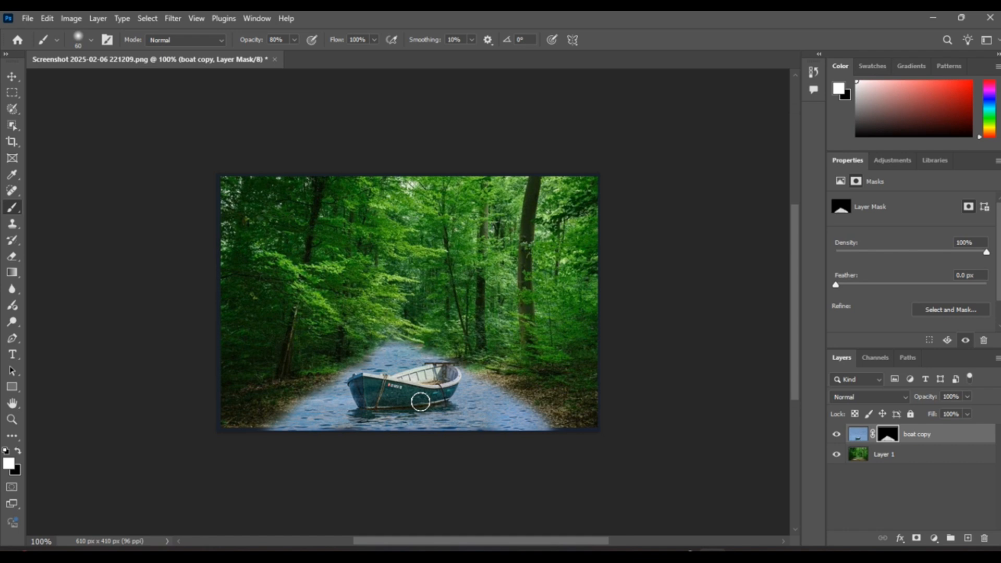
Apply Hue/Saturation to the boat copy layer's image, not its mask, and lower the saturation of the blues sampled from the water to -100
{"action": "left_click", "coordinate": [72, 19]}
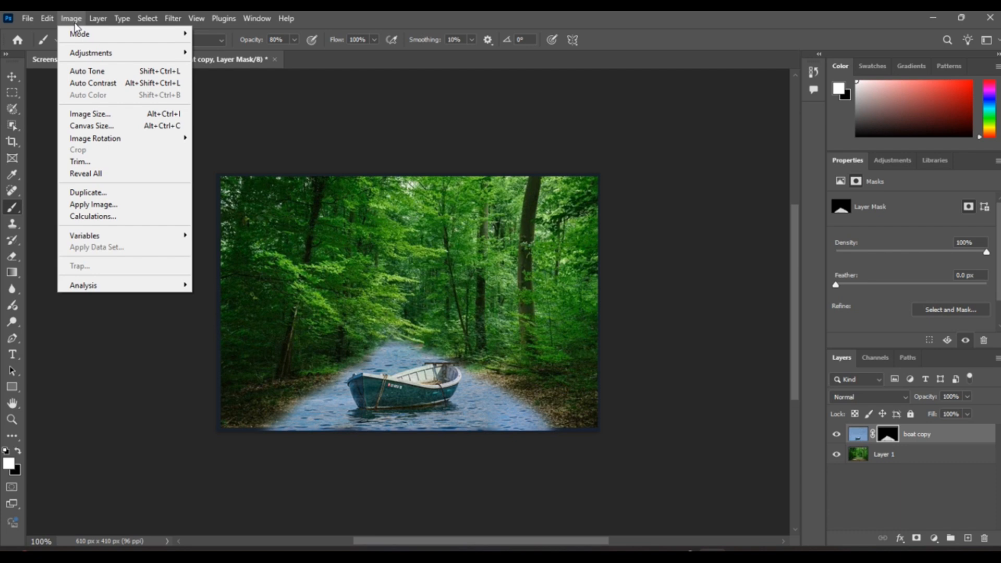
{"action": "mouse_move", "coordinate": [173, 56]}
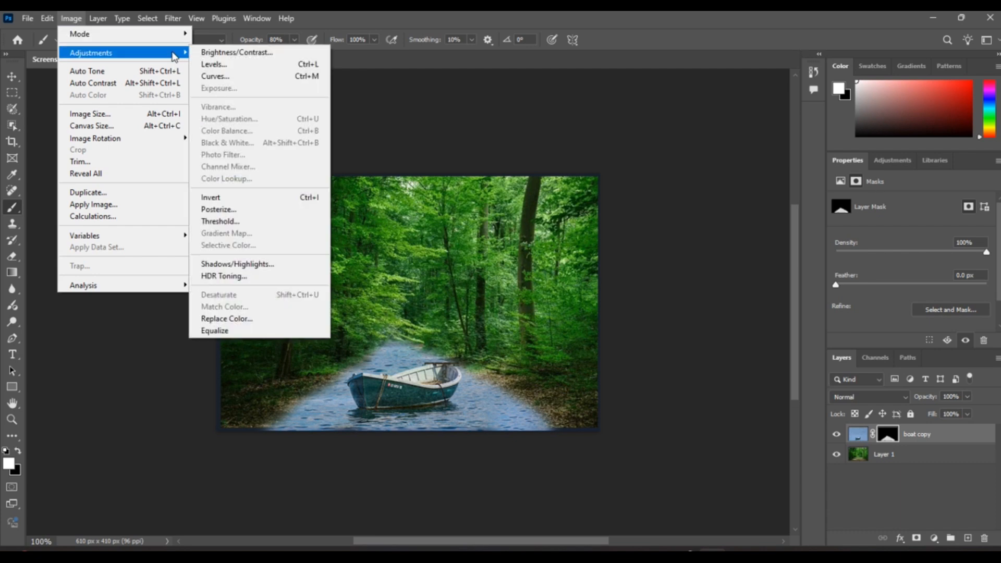
{"action": "left_click", "coordinate": [856, 439]}
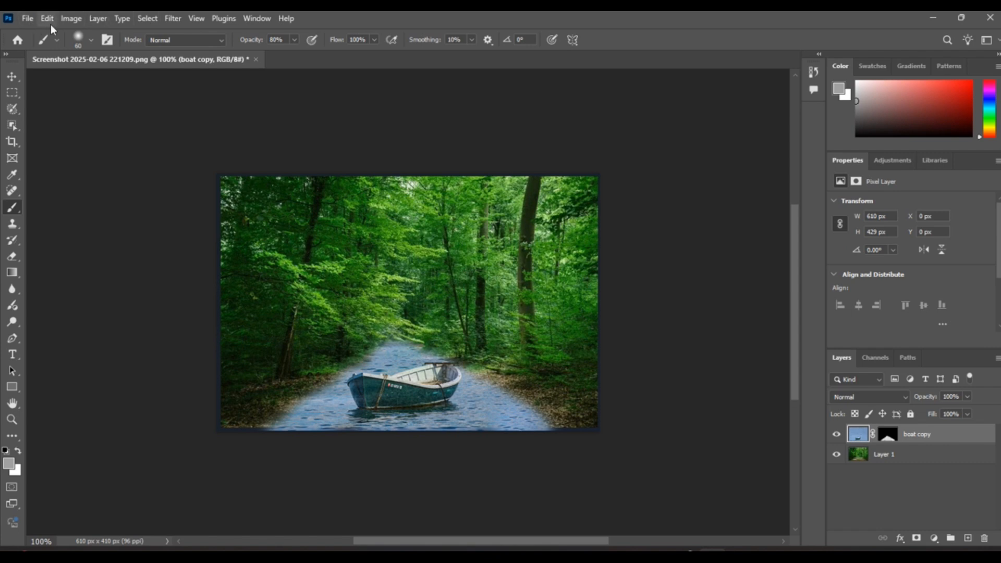
{"action": "left_click", "coordinate": [70, 19]}
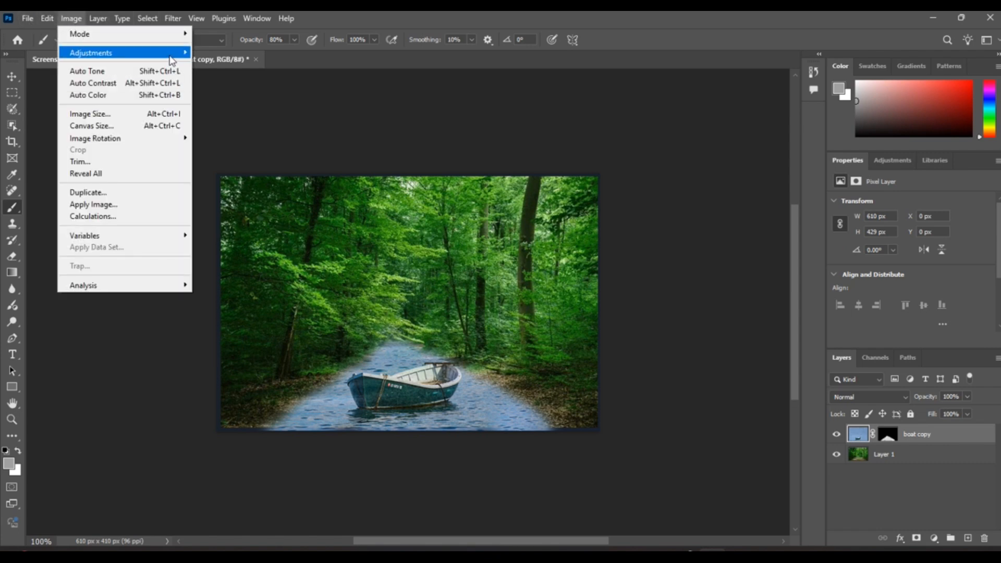
{"action": "mouse_move", "coordinate": [170, 61]}
{"action": "left_click", "coordinate": [275, 118]}
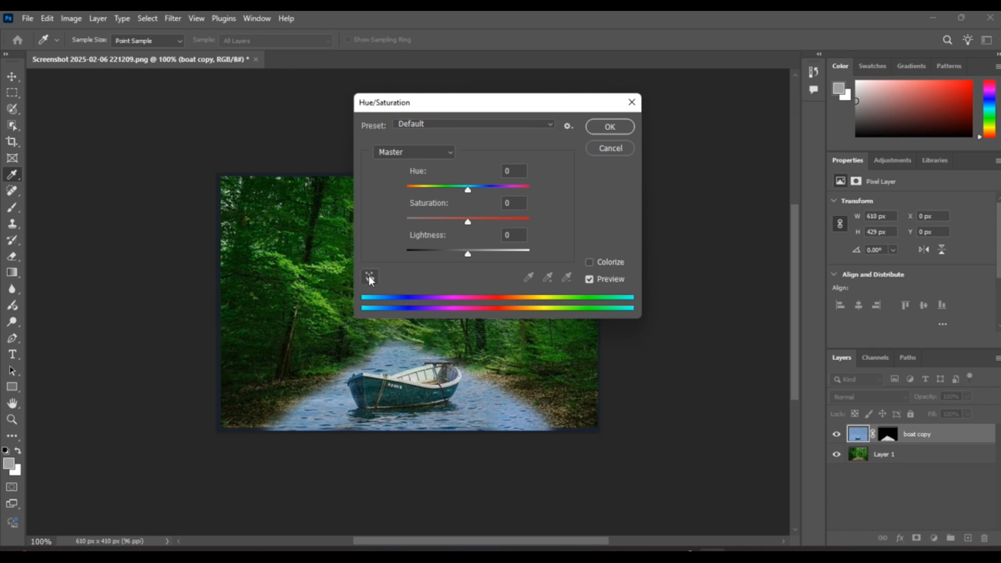
{"action": "left_click", "coordinate": [371, 278]}
{"action": "left_click", "coordinate": [472, 409]}
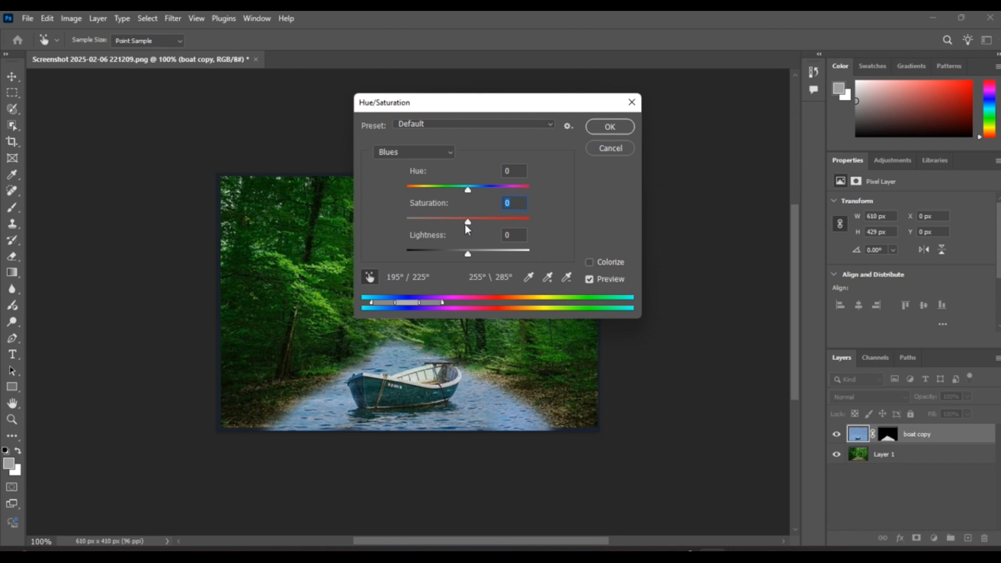
{"action": "left_click_drag", "start_coordinate": [467, 224], "coordinate": [334, 214]}
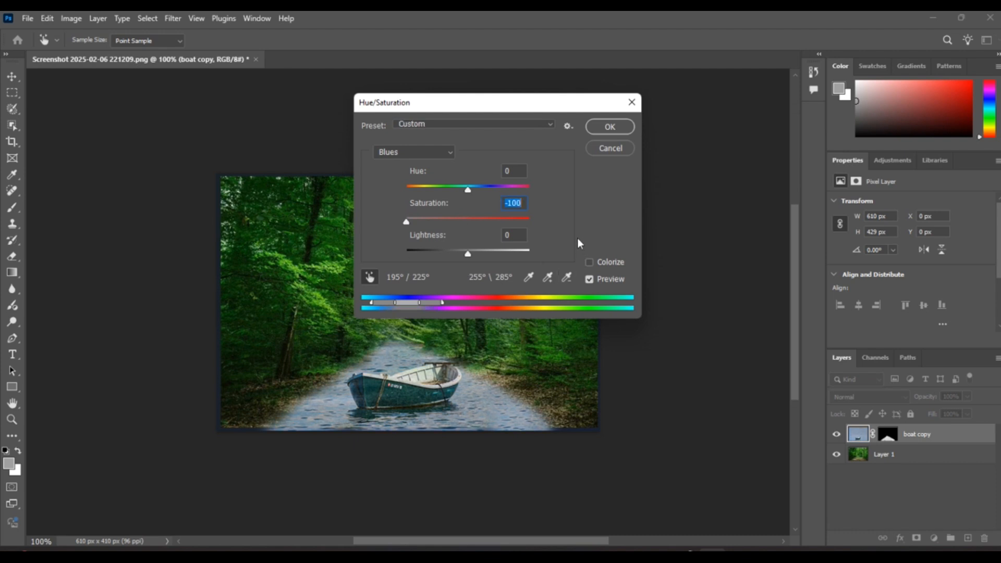
Add another sampled water tone to the desaturated blues range, compare with and without the preview, and accept the Hue/Saturation adjustment
{"action": "left_click", "coordinate": [550, 278]}
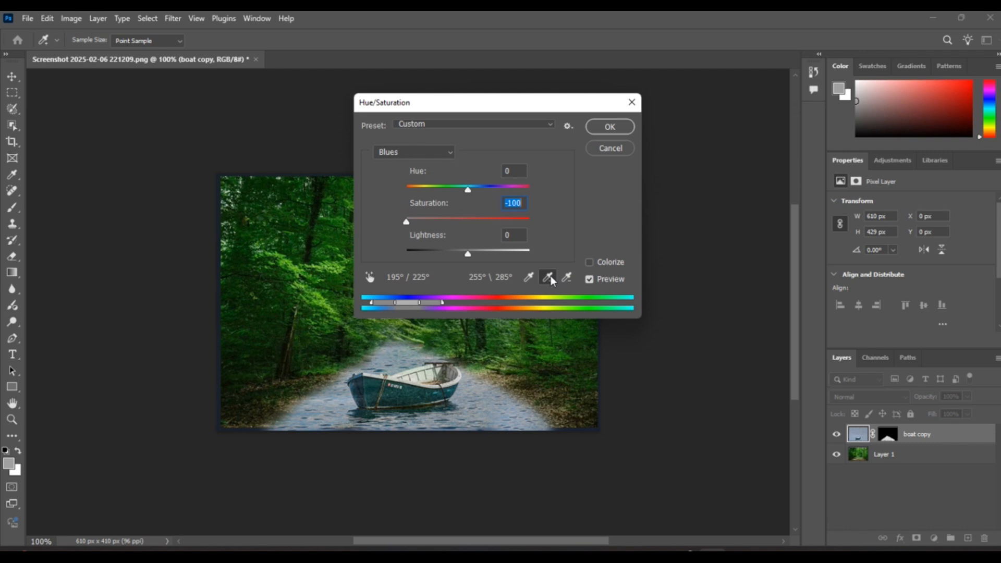
{"action": "left_click", "coordinate": [470, 409]}
{"action": "left_click", "coordinate": [590, 281]}
{"action": "left_click", "coordinate": [591, 281]}
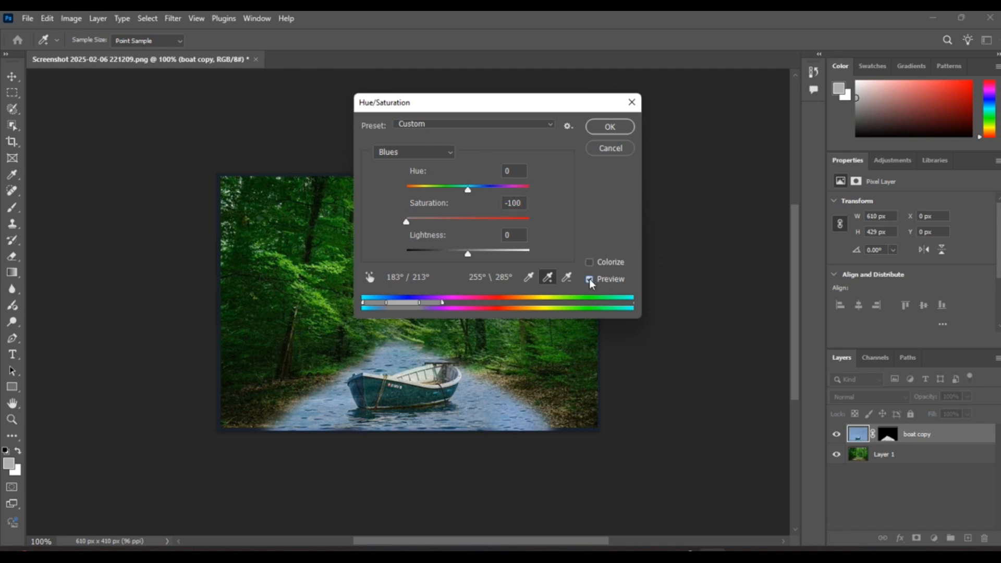
{"action": "left_click", "coordinate": [613, 128]}
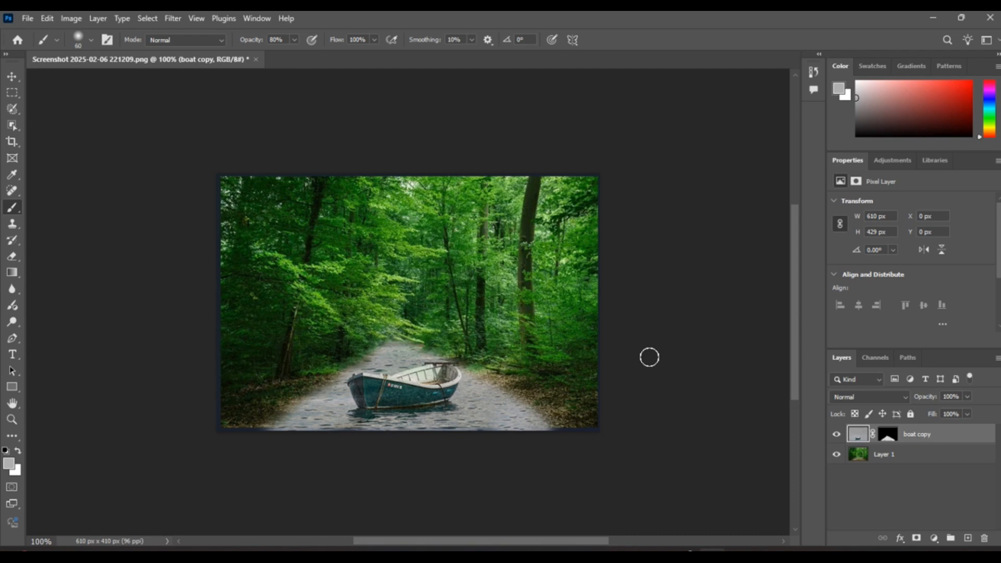
Hide and show the boat copy layer twice to compare the original forest path with the composite
{"action": "left_click", "coordinate": [837, 434]}
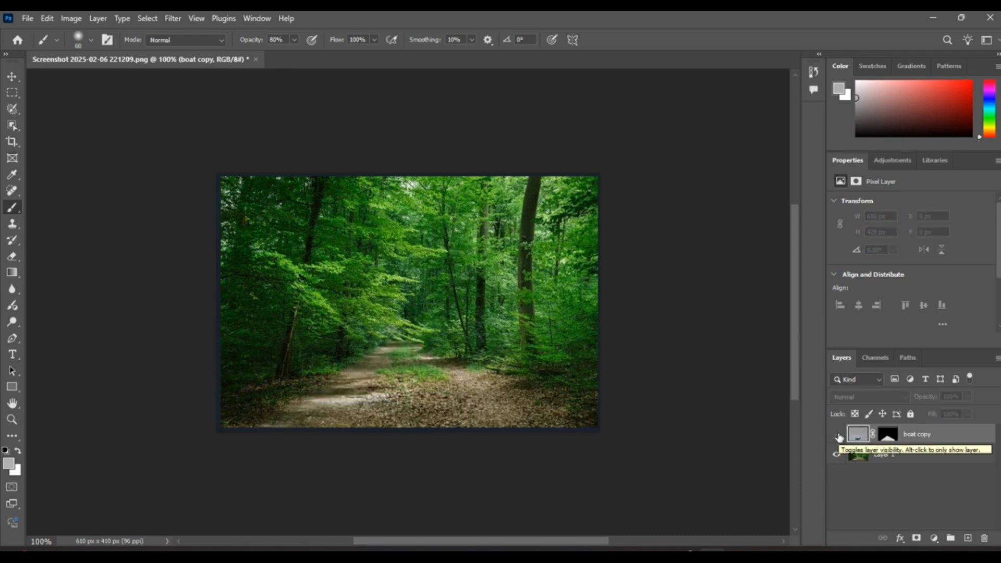
{"action": "left_click", "coordinate": [838, 436]}
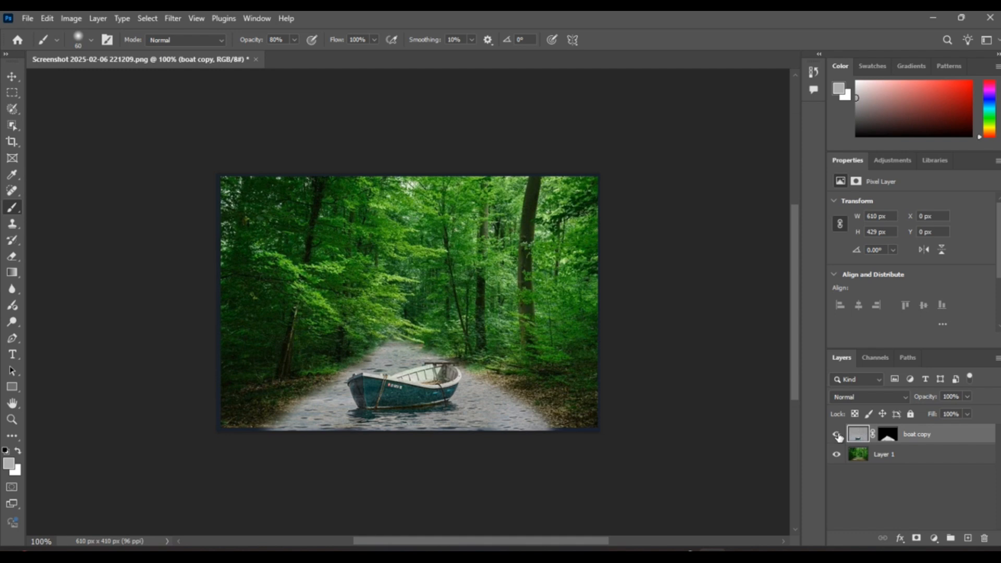
{"action": "left_click", "coordinate": [837, 436]}
{"action": "left_click", "coordinate": [838, 436]}
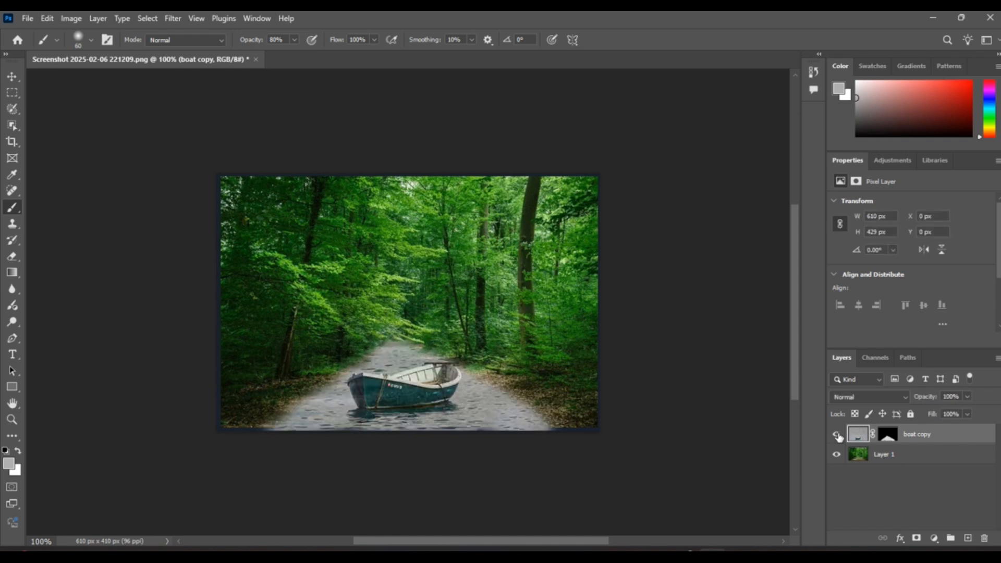